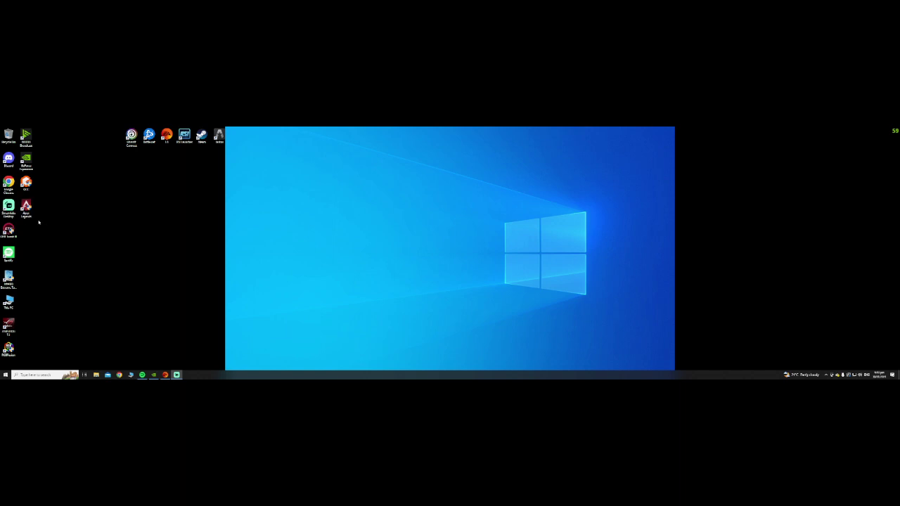
Step: Drag the Apex Legends shortcut from the icon column to the middle of the wallpaper
left_click_drag(26, 208, 316, 232)
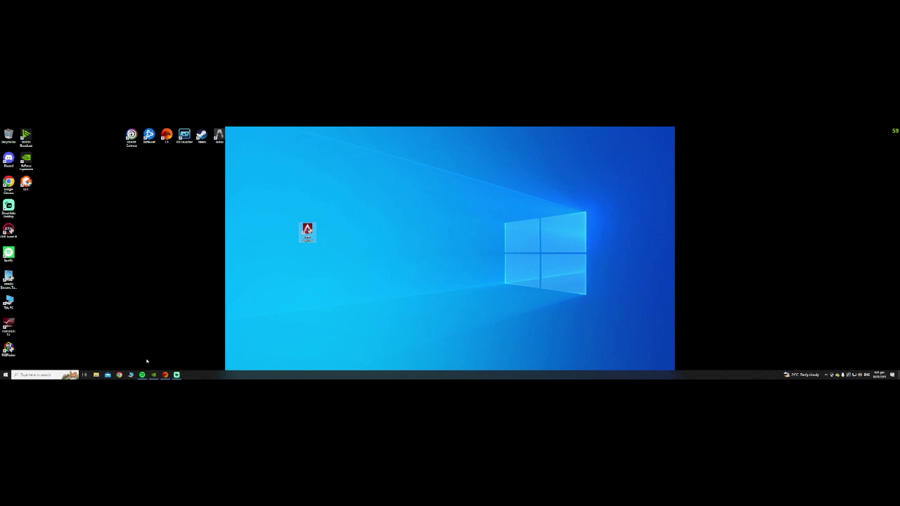
right_click(158, 234)
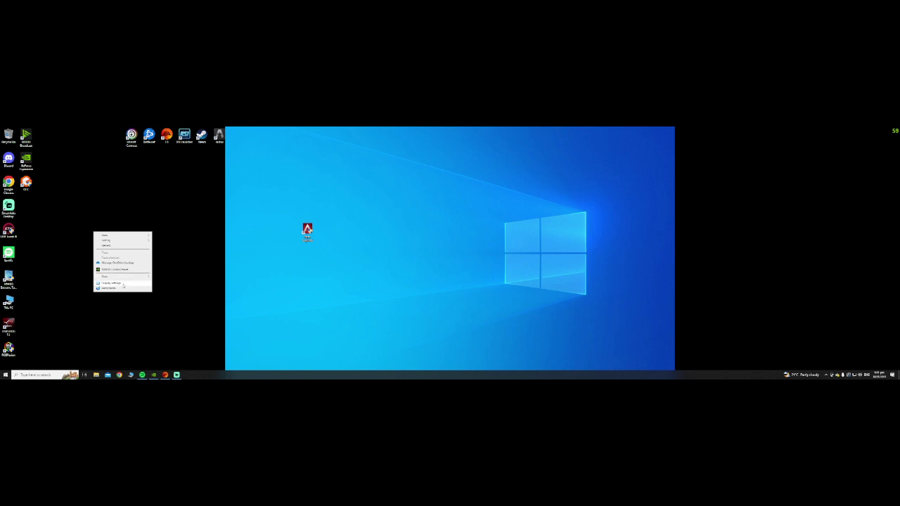
left_click(123, 284)
scroll(146, 272, "down", 1)
scroll(146, 272, "down", 3)
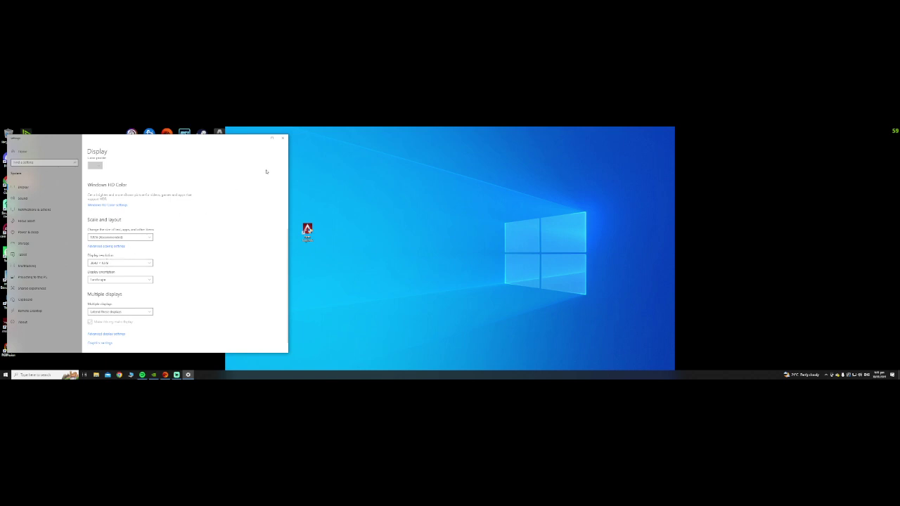
left_click(283, 137)
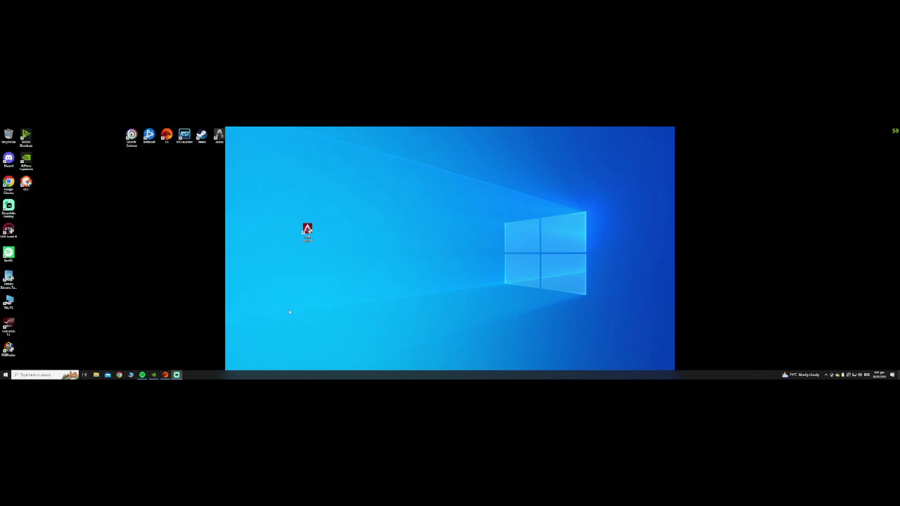
Step: Bring up GeForce Experience, return Home, and open the Apex Legends game details
left_click(153, 375)
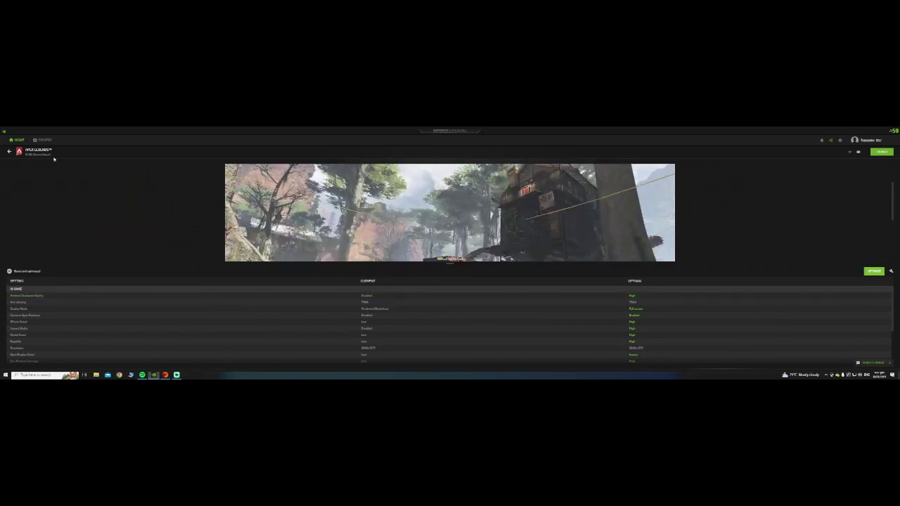
left_click(9, 151)
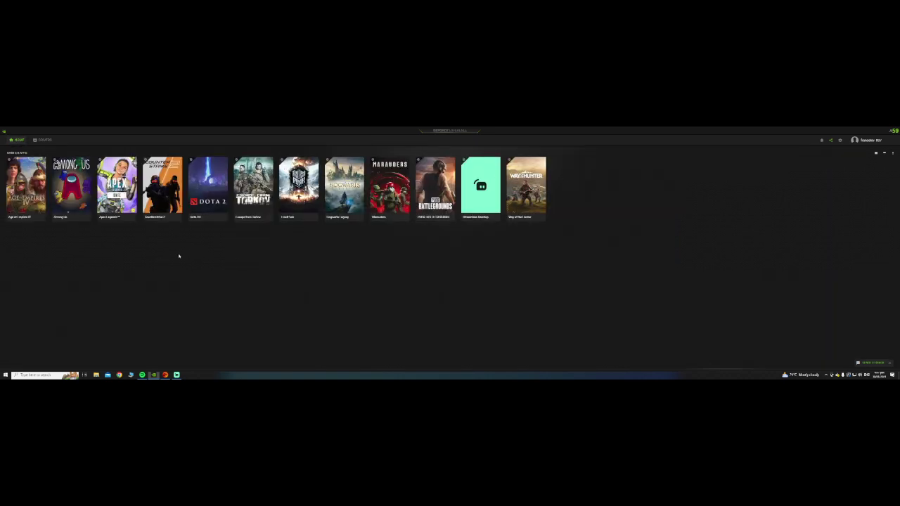
mouse_move(117, 185)
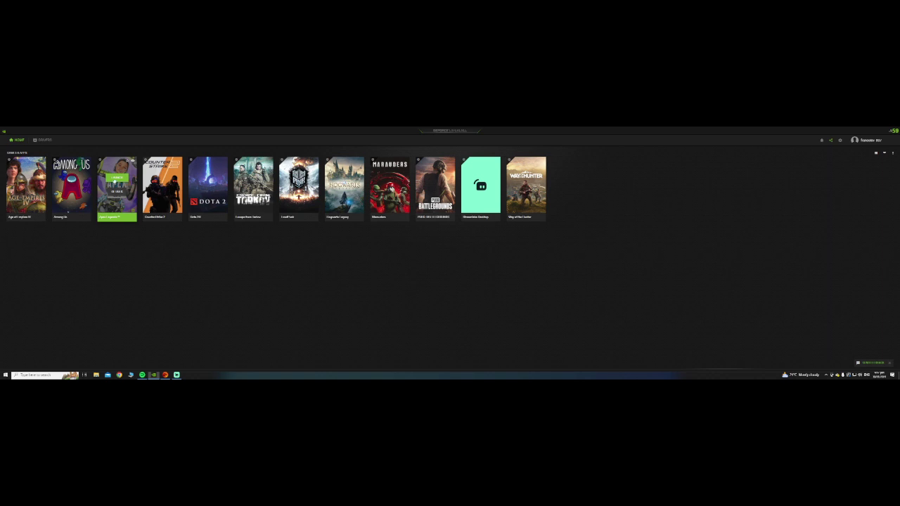
left_click(115, 194)
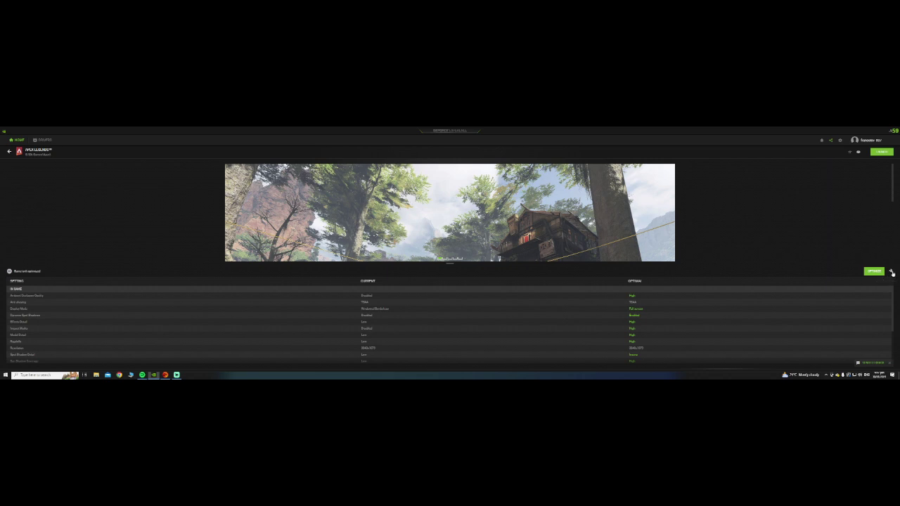
Step: Apply custom Apex Legends settings leaning toward Performance with Windowed borderless display mode
left_click(891, 271)
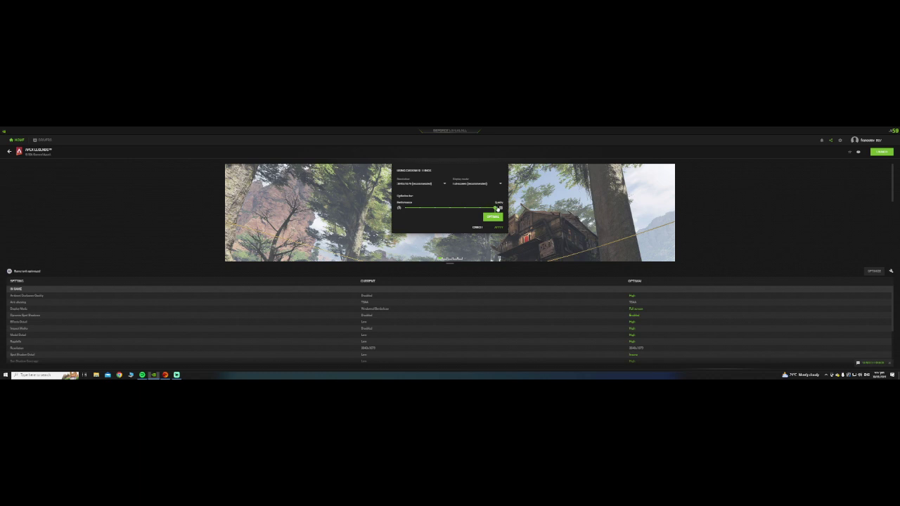
left_click_drag(497, 210, 434, 209)
left_click(500, 185)
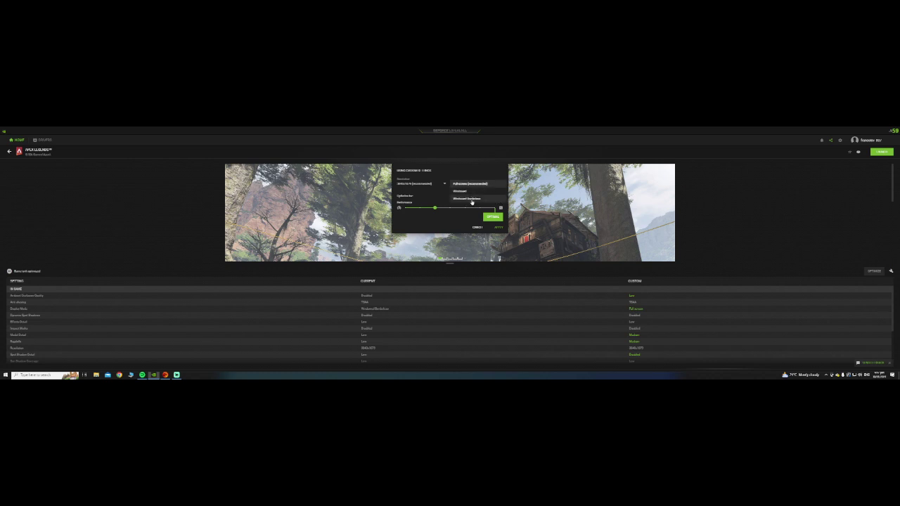
left_click(472, 201)
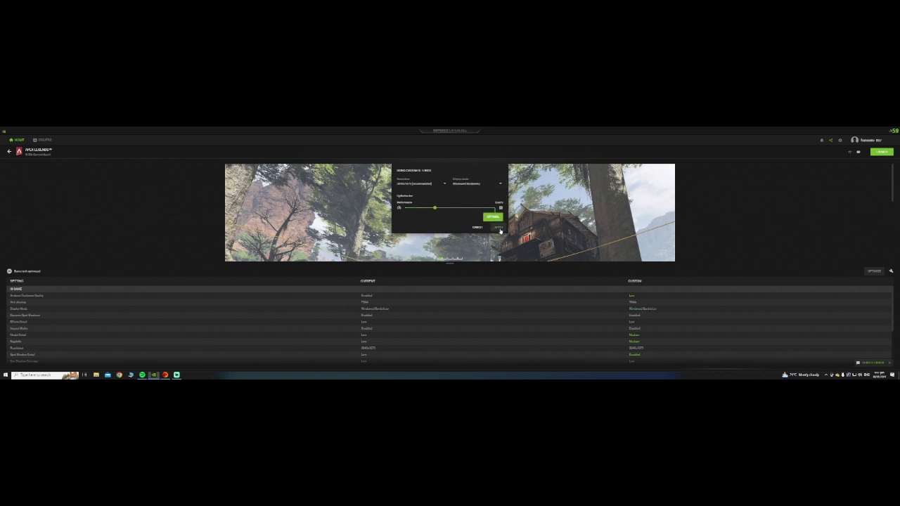
left_click(498, 228)
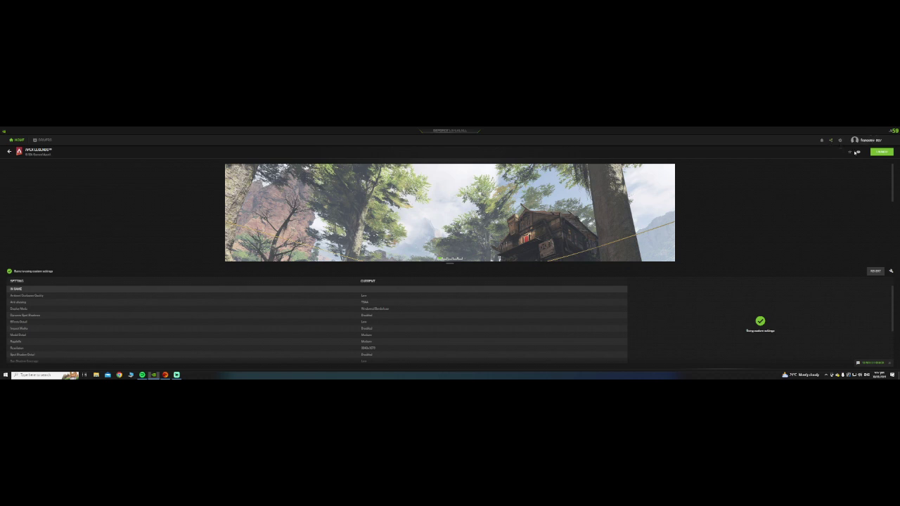
left_click(885, 133)
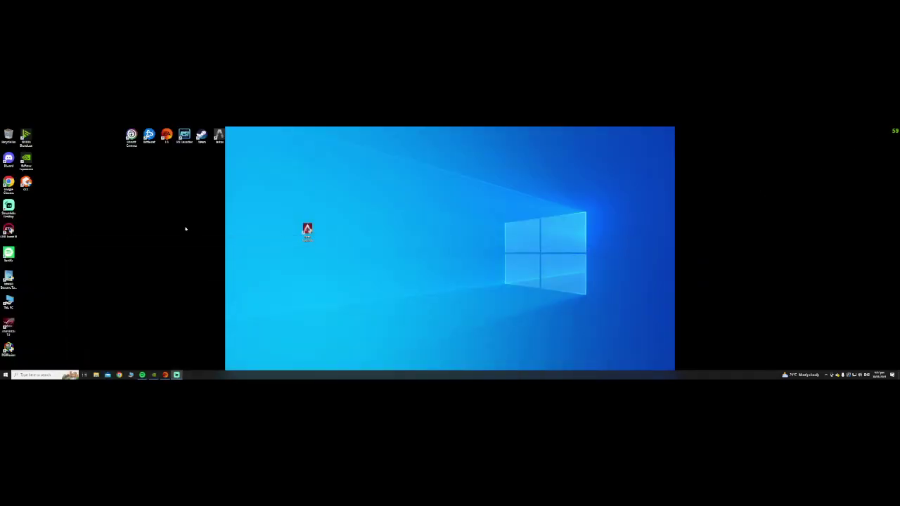
Step: In NVIDIA Control Panel Program Settings, choose Apex Legends and select Max Frame Rate
right_click(132, 227)
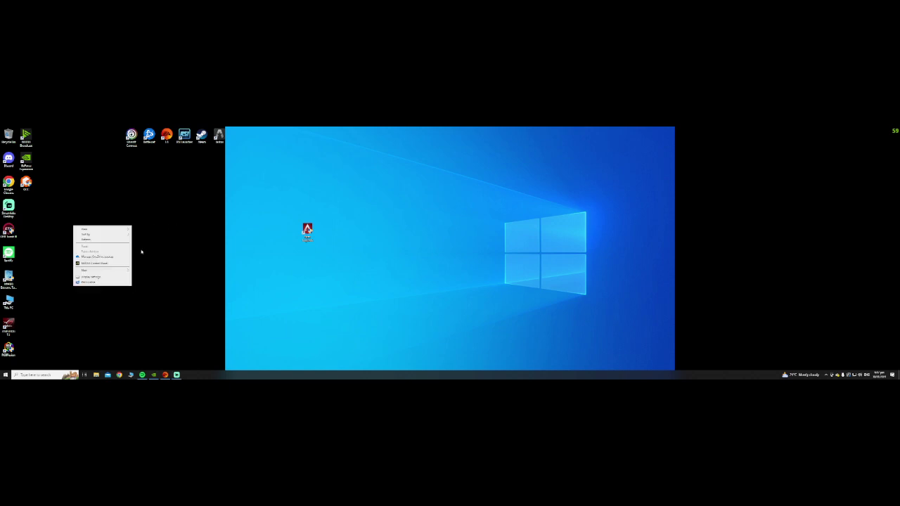
left_click(97, 264)
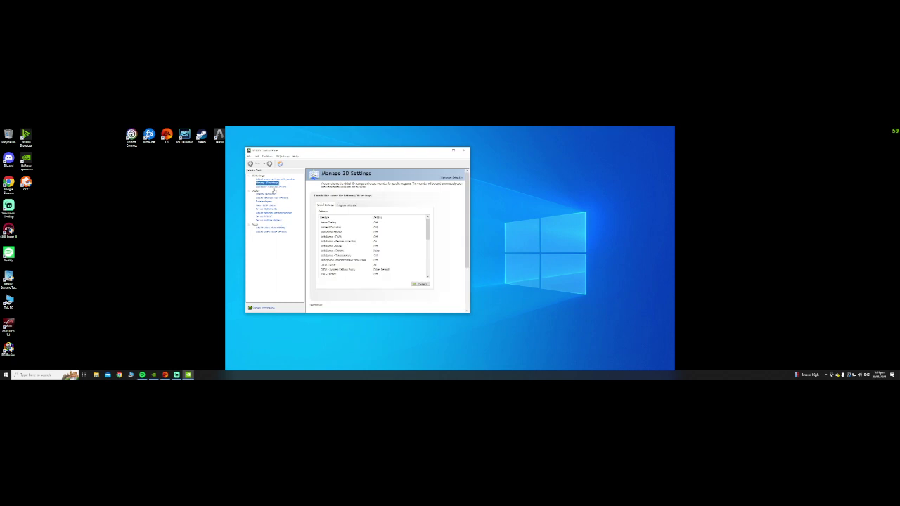
left_click(346, 205)
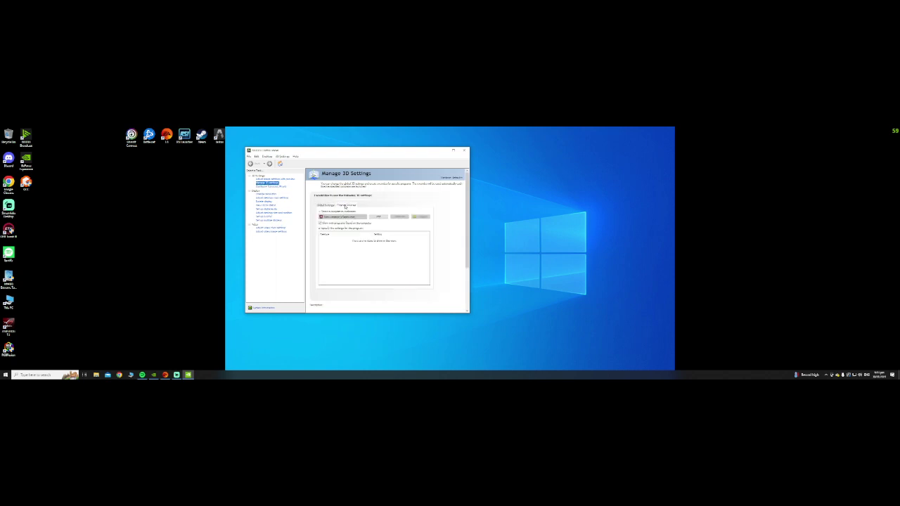
left_click(354, 217)
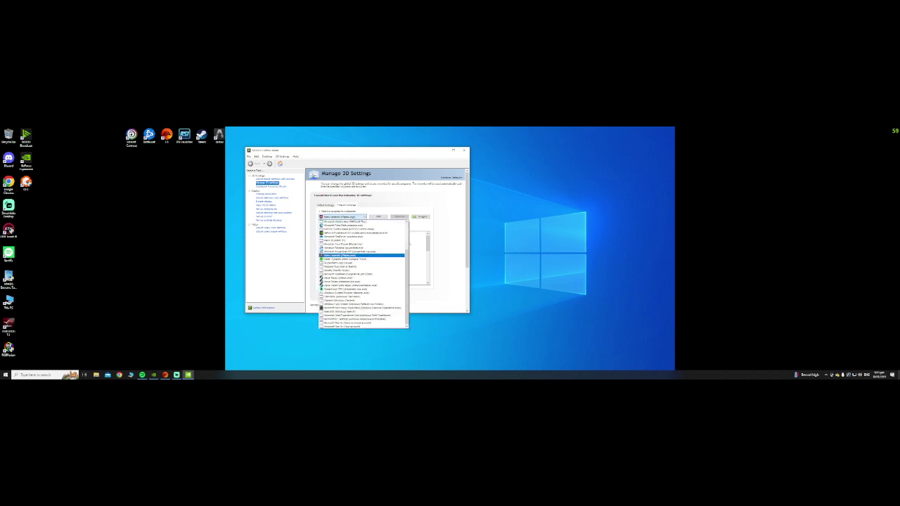
left_click(354, 220)
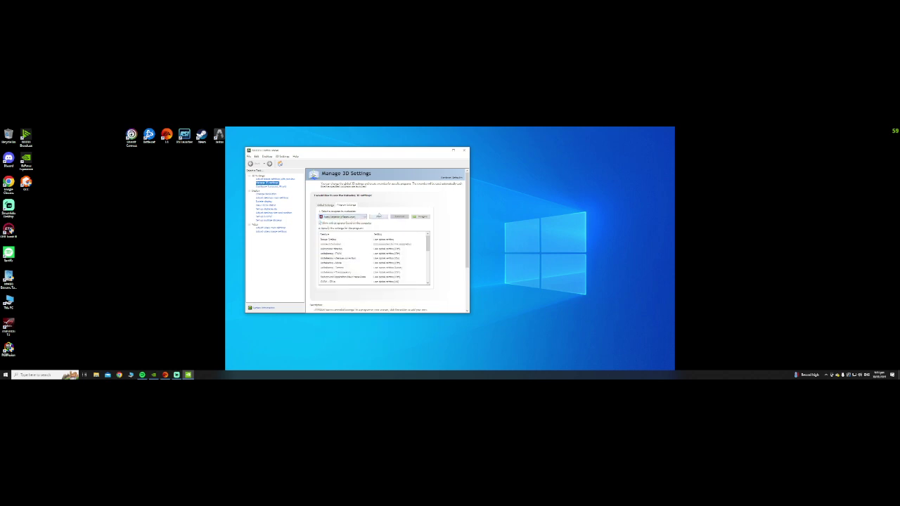
left_click_drag(427, 243, 428, 255)
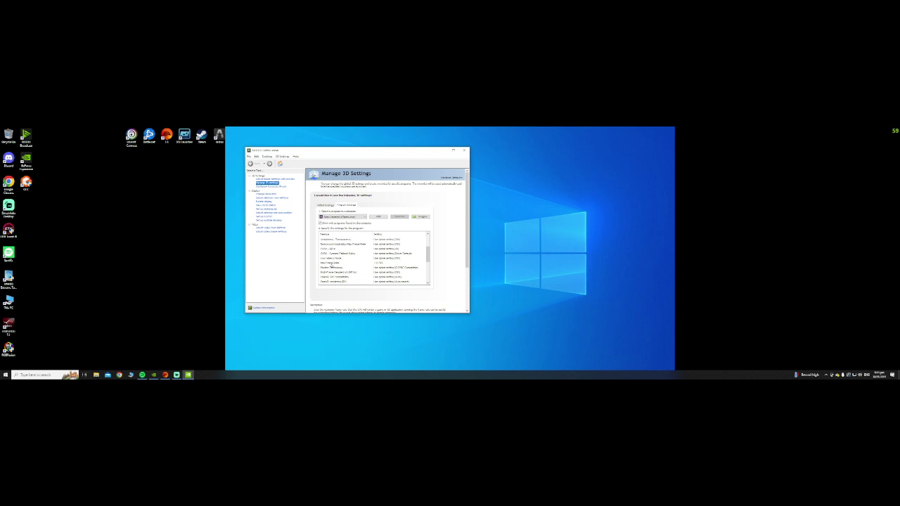
left_click(386, 263)
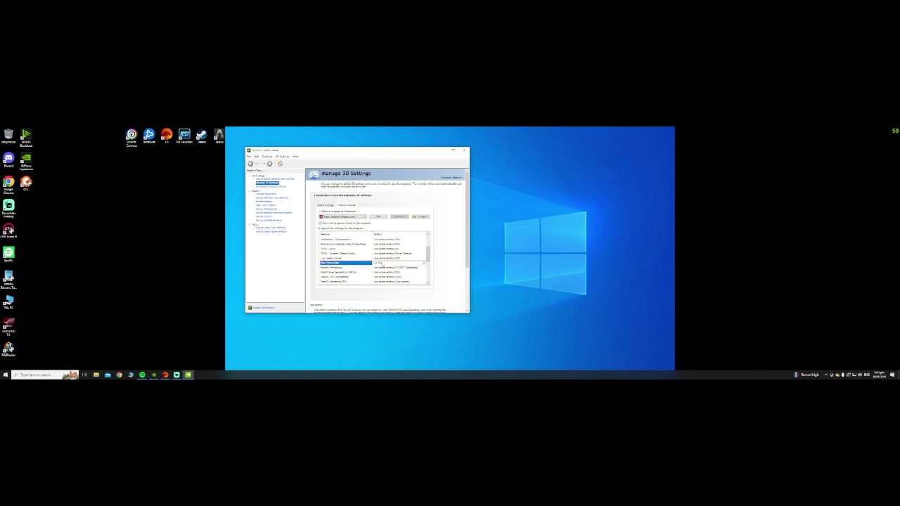
Step: Look through the Apex Legends feature list, then close NVIDIA Control Panel
scroll(428, 255, "down", 2)
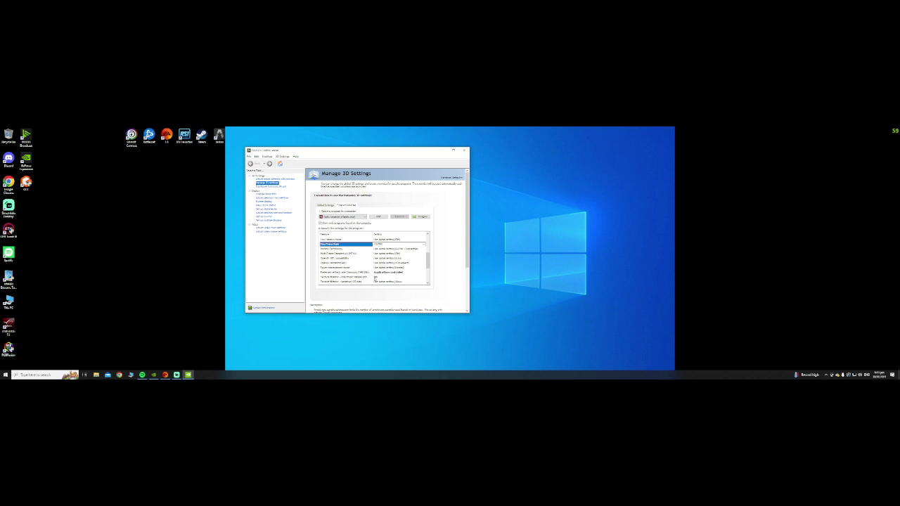
left_click_drag(427, 260, 426, 272)
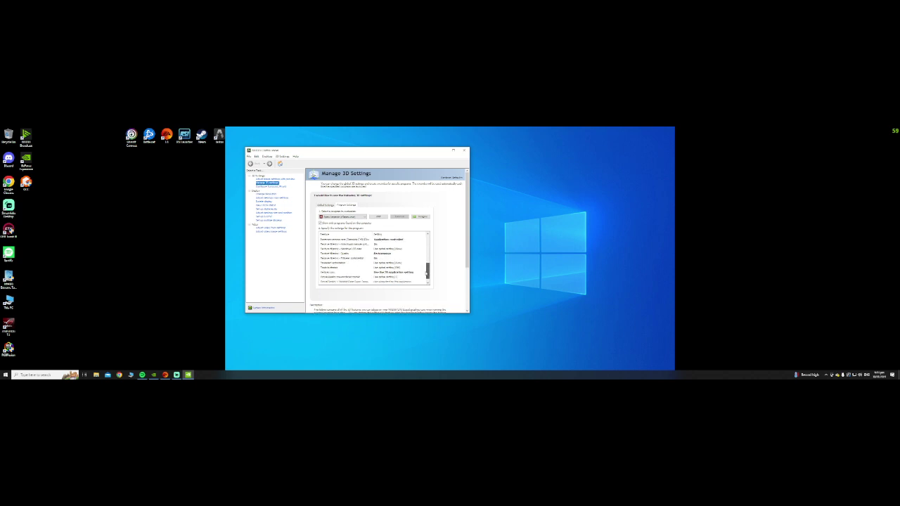
scroll(427, 272, "up", 8)
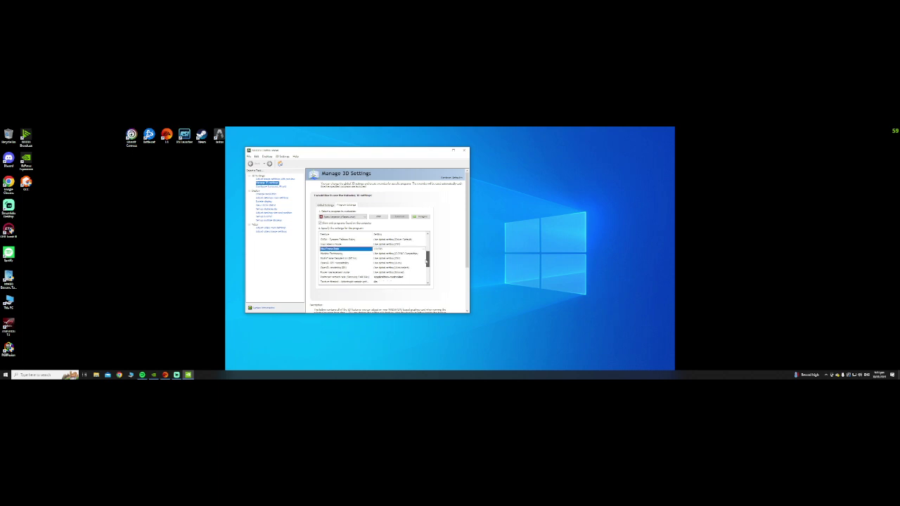
left_click_drag(427, 242, 429, 262)
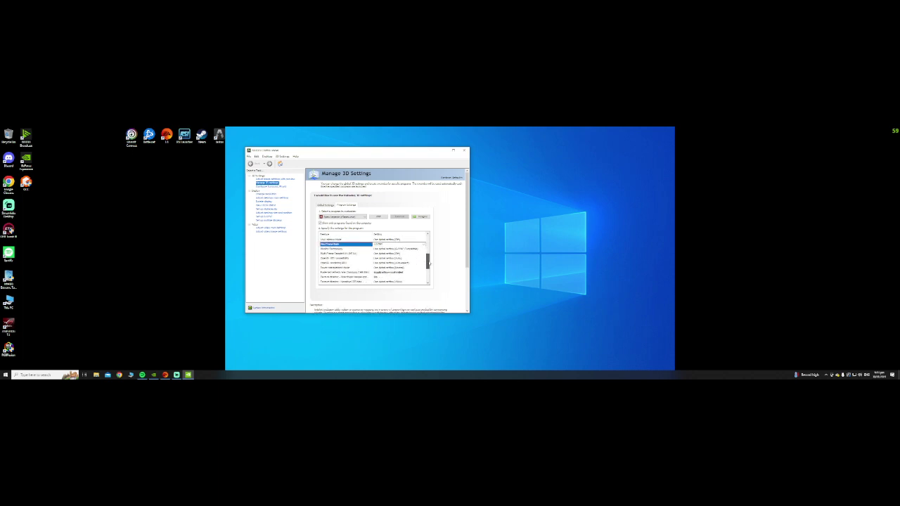
left_click(464, 151)
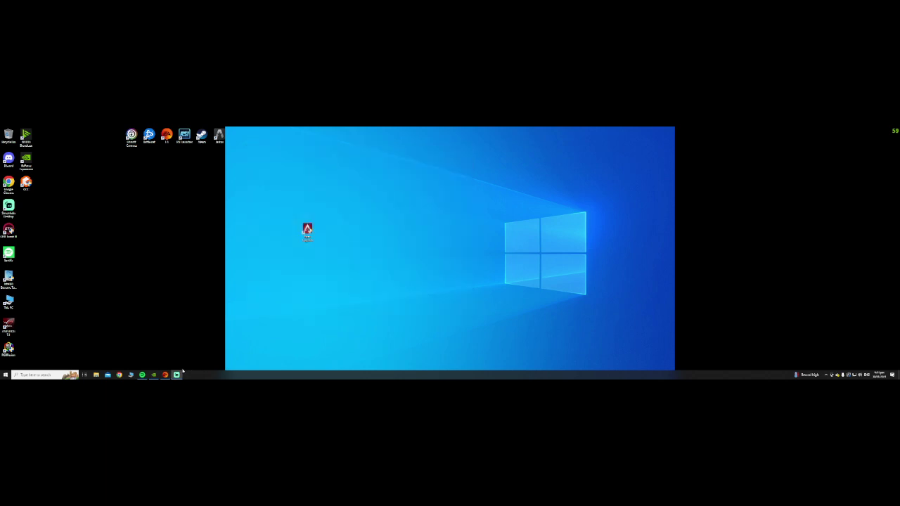
Step: Close the EA app and return to GeForce Experience's Apex Legends page
mouse_move(165, 376)
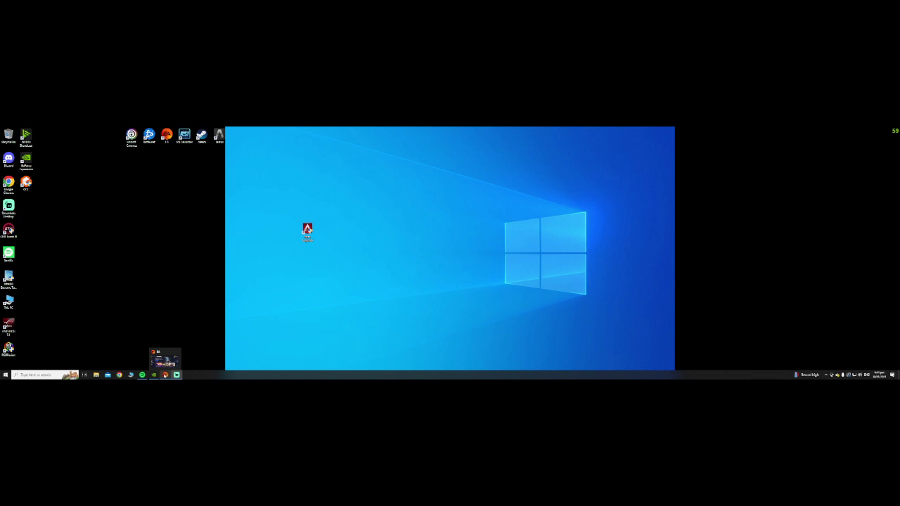
left_click(165, 375)
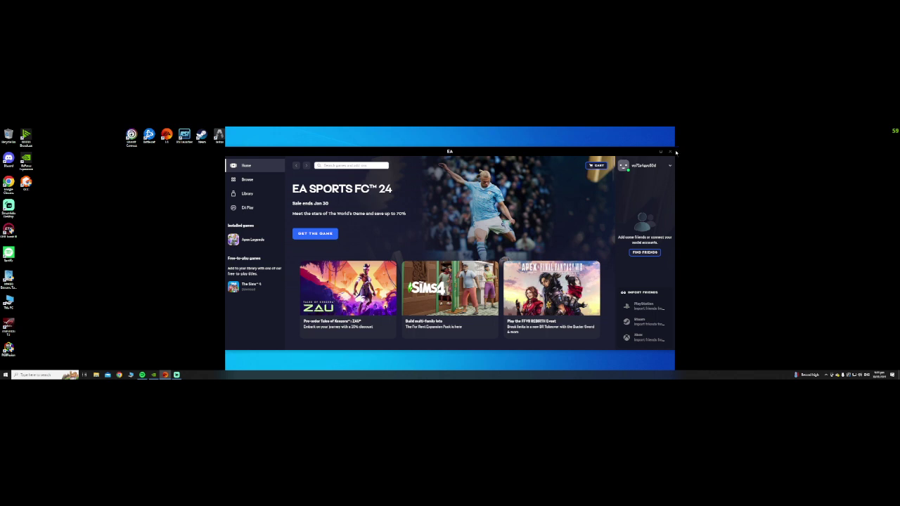
left_click(670, 151)
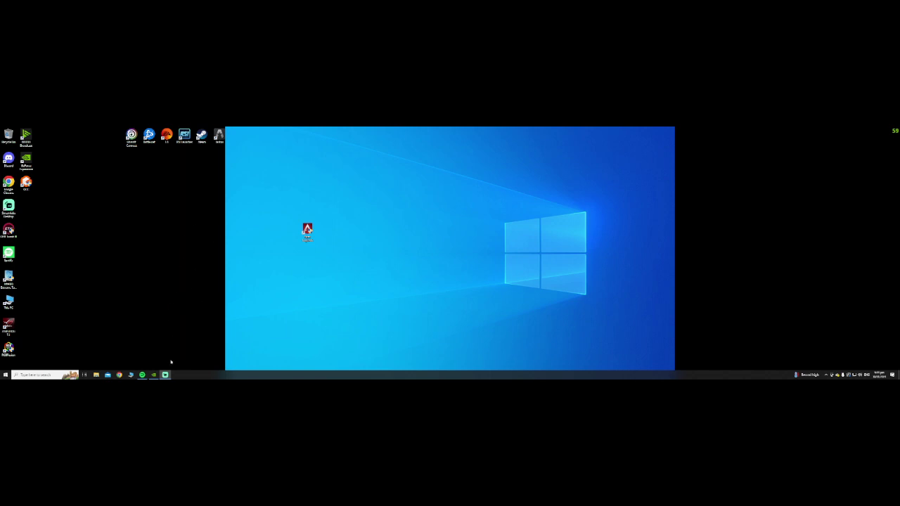
left_click(154, 375)
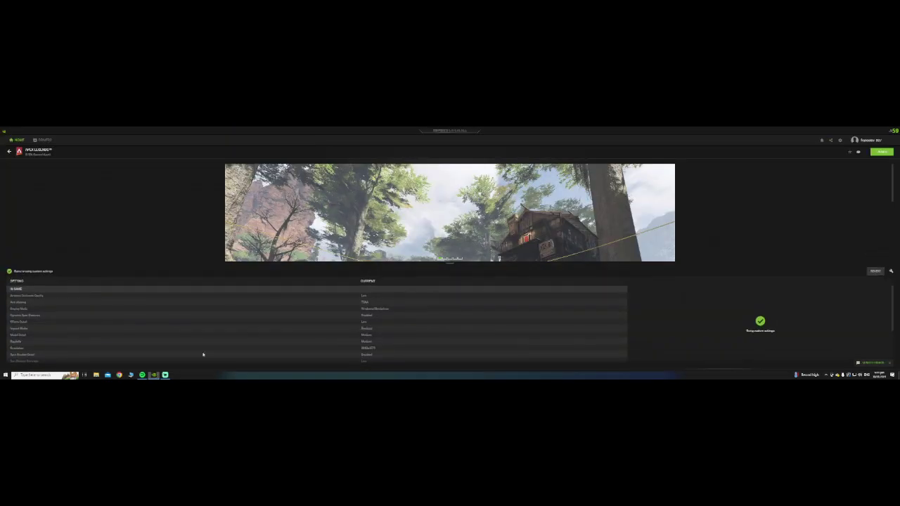